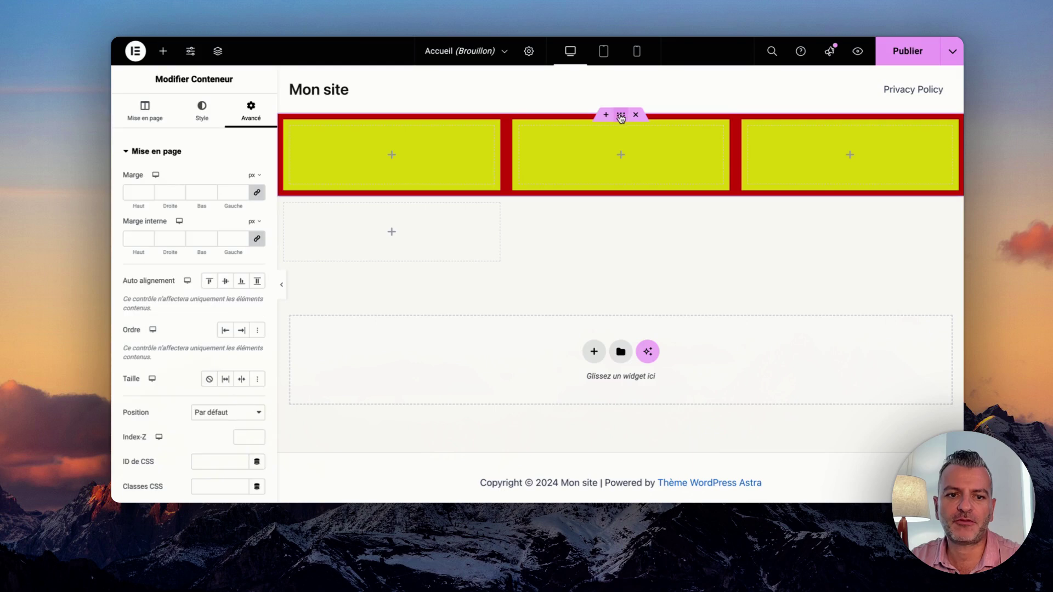
- Set the red container's content width to Pleine largeur and preview the page across the whole window
click(281, 286)
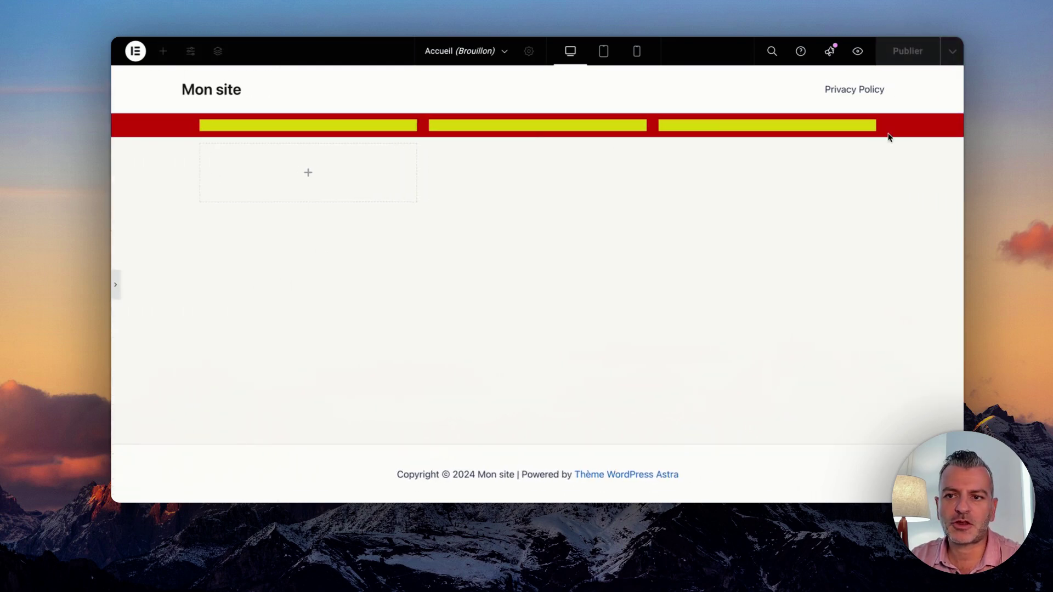
click(115, 285)
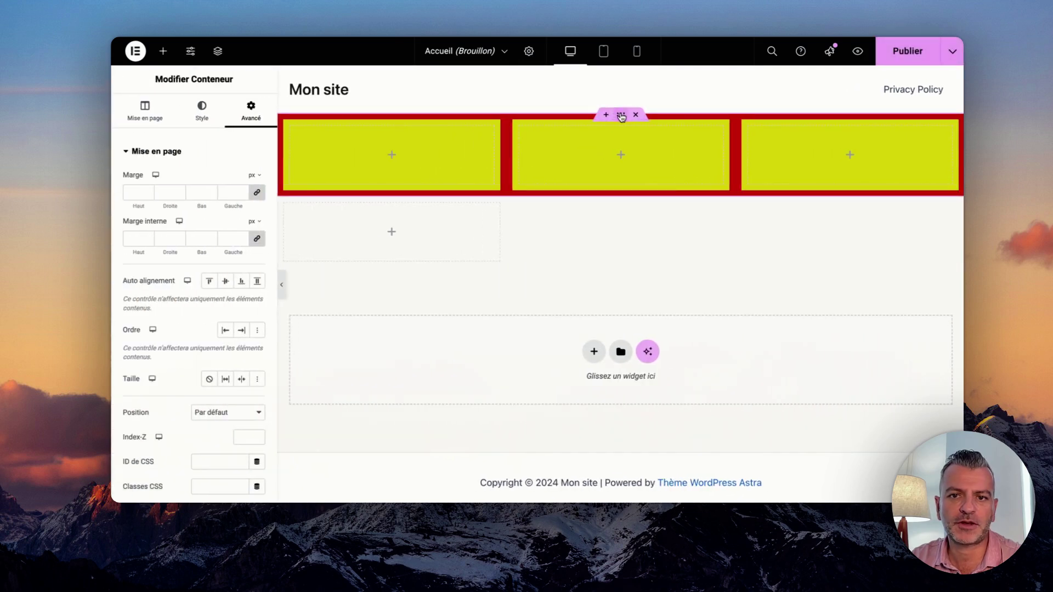
click(153, 109)
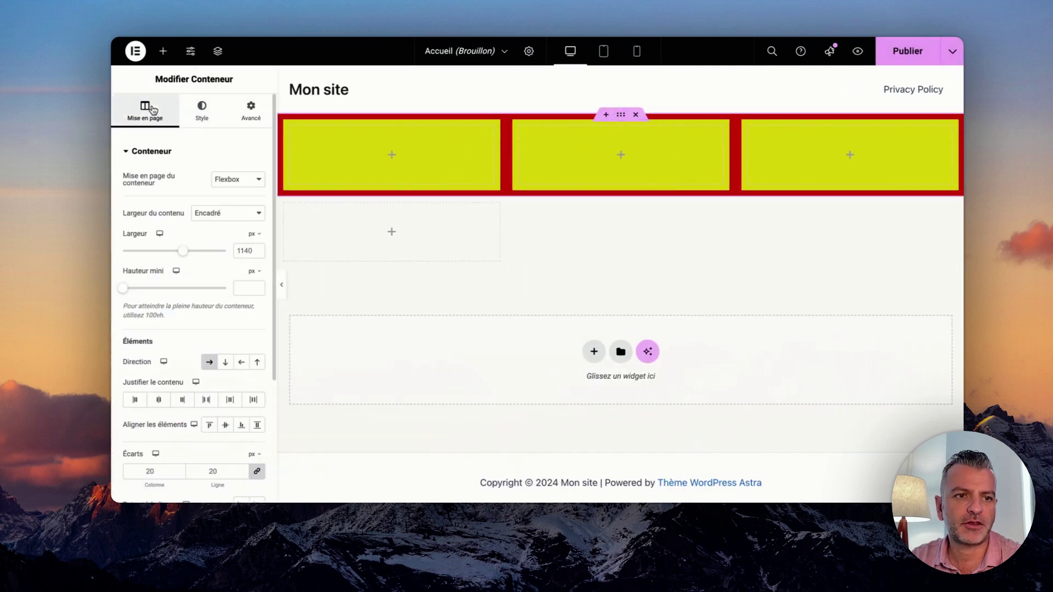
click(227, 214)
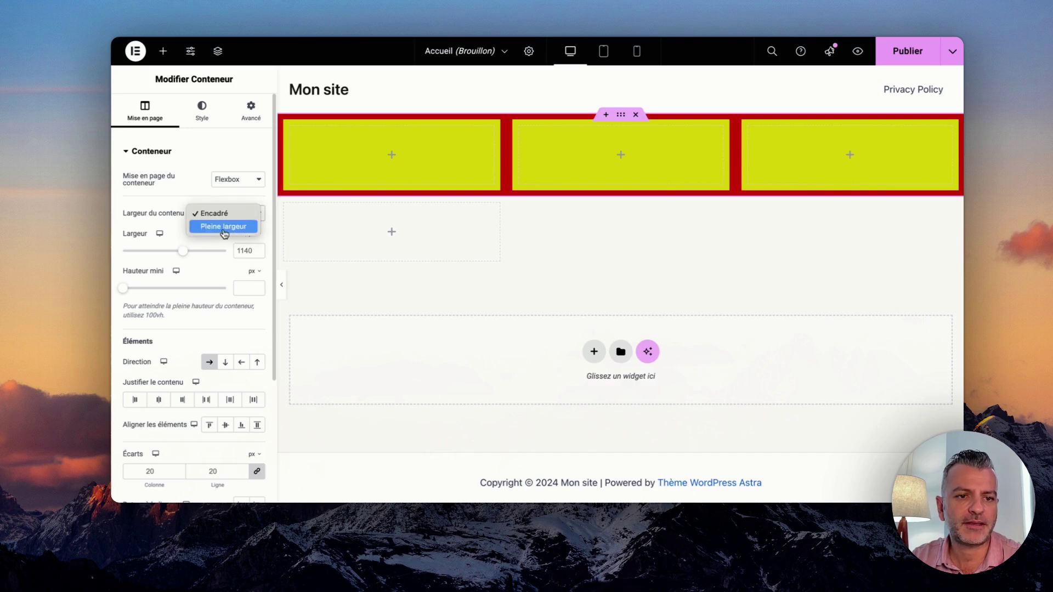
click(227, 227)
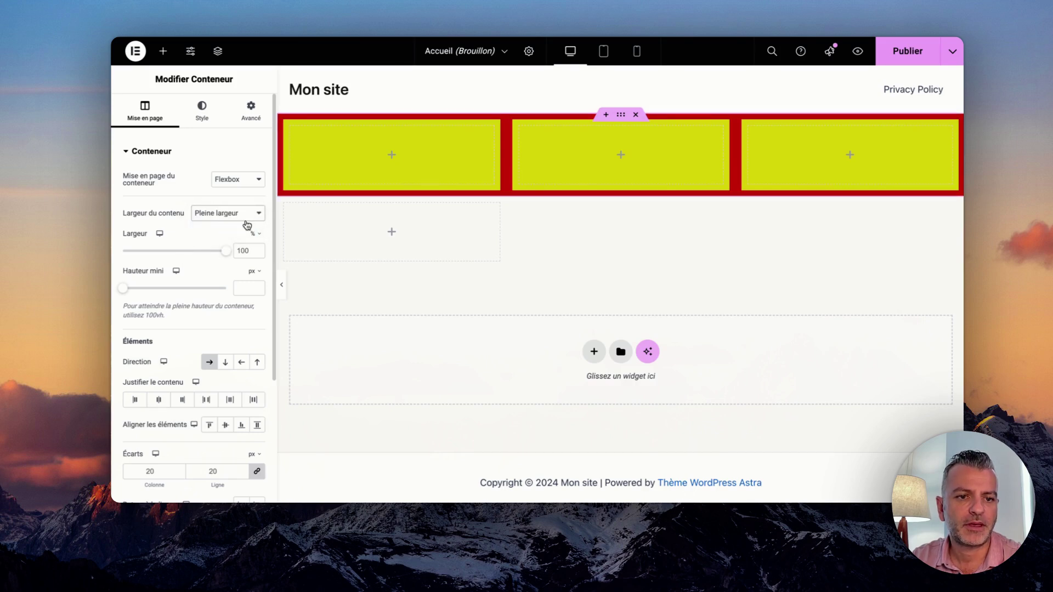
click(283, 288)
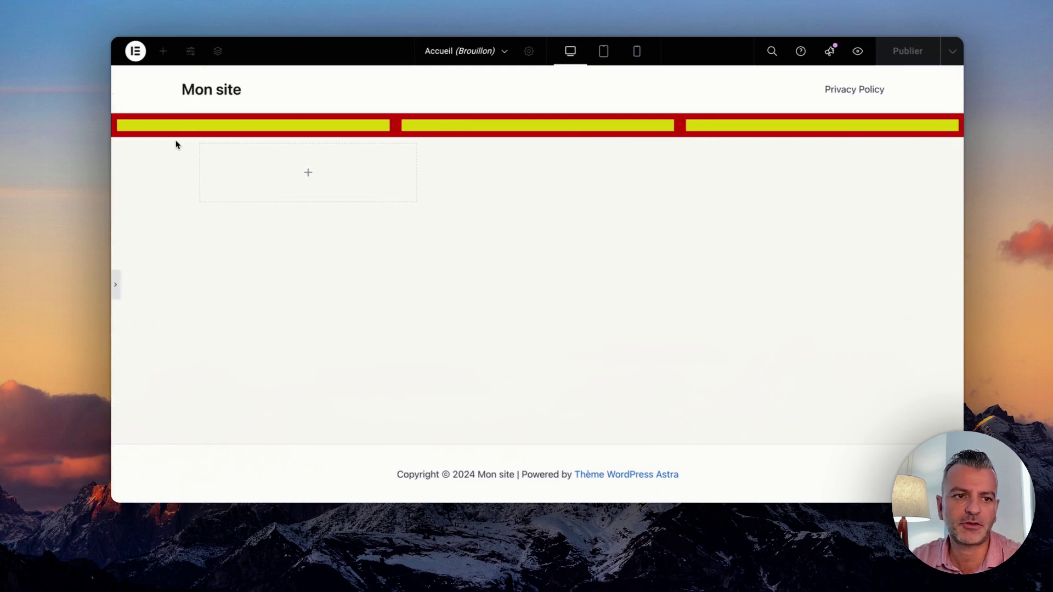
click(116, 287)
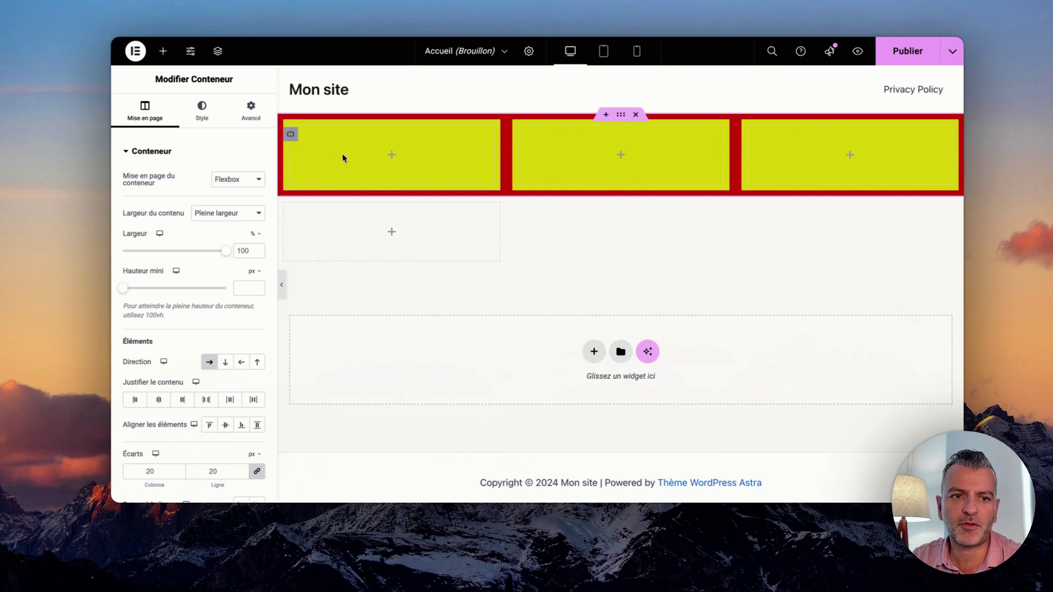
- Set the red container's content width to Encadré with a width of 786 px and preview the page
click(253, 216)
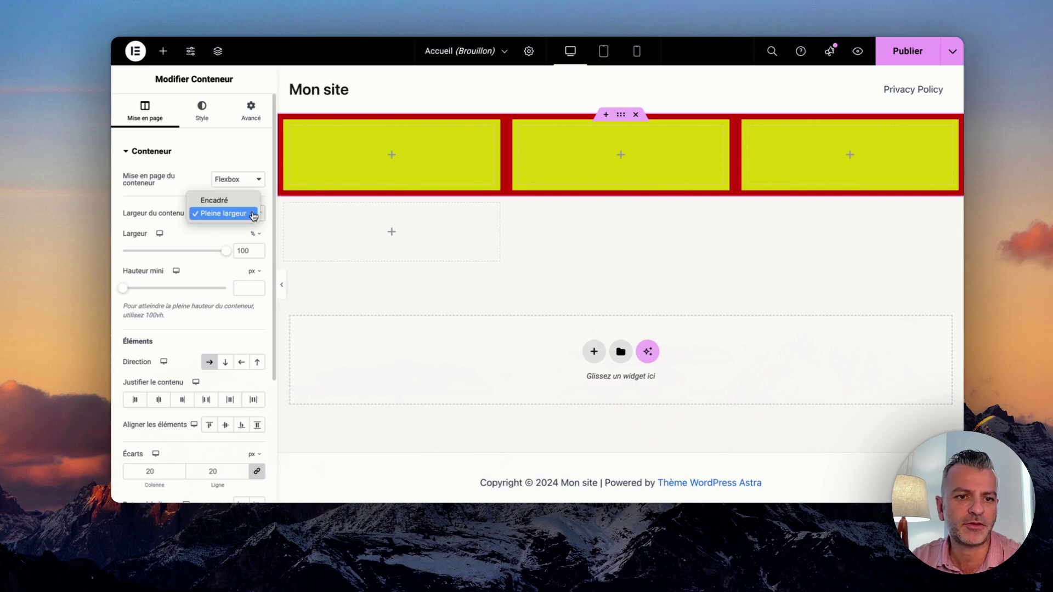
click(223, 201)
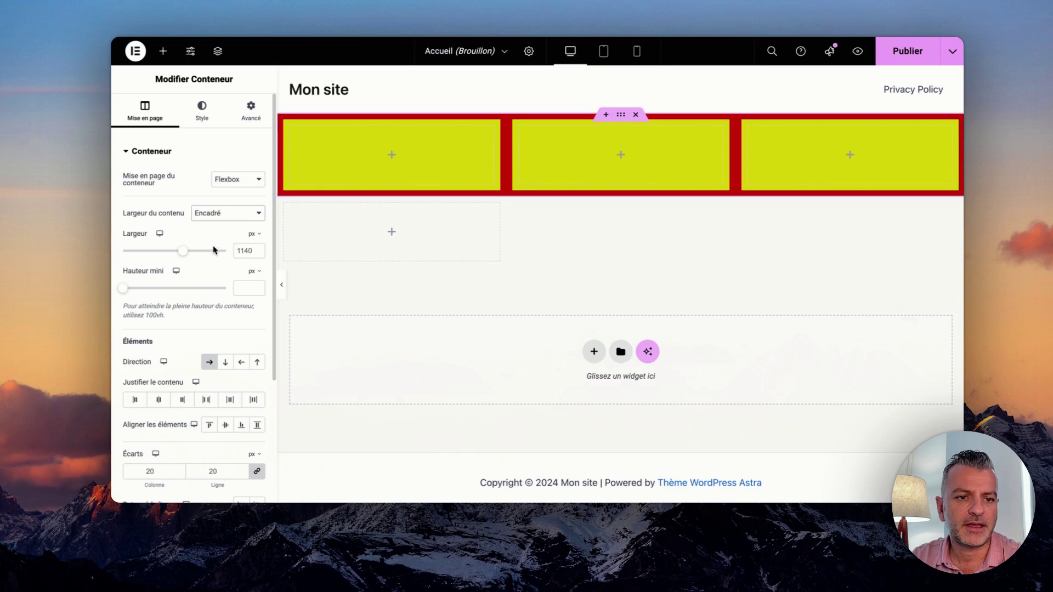
drag(184, 254, 149, 254)
click(282, 288)
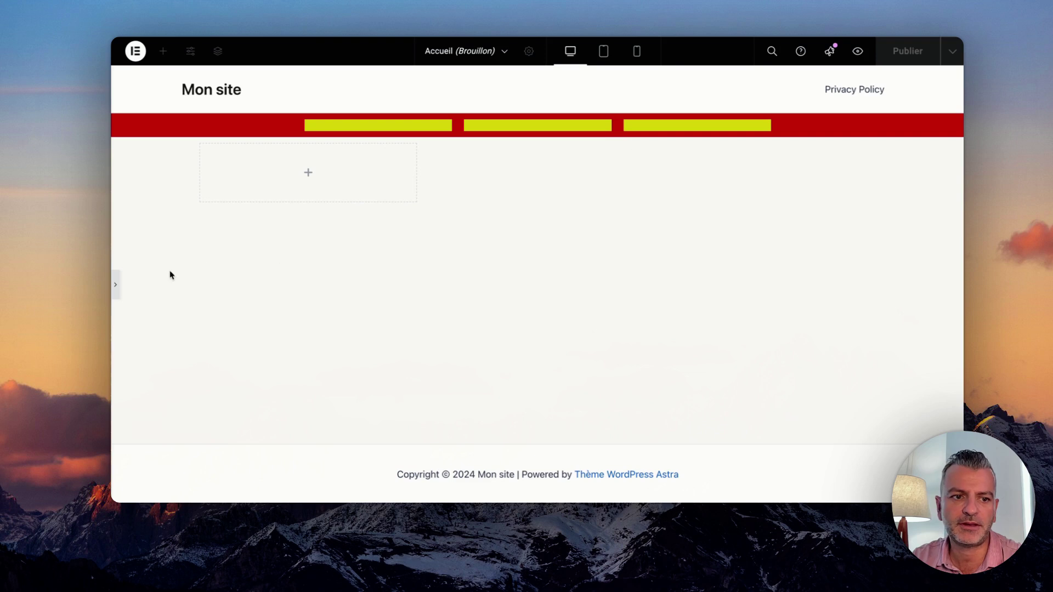
click(117, 290)
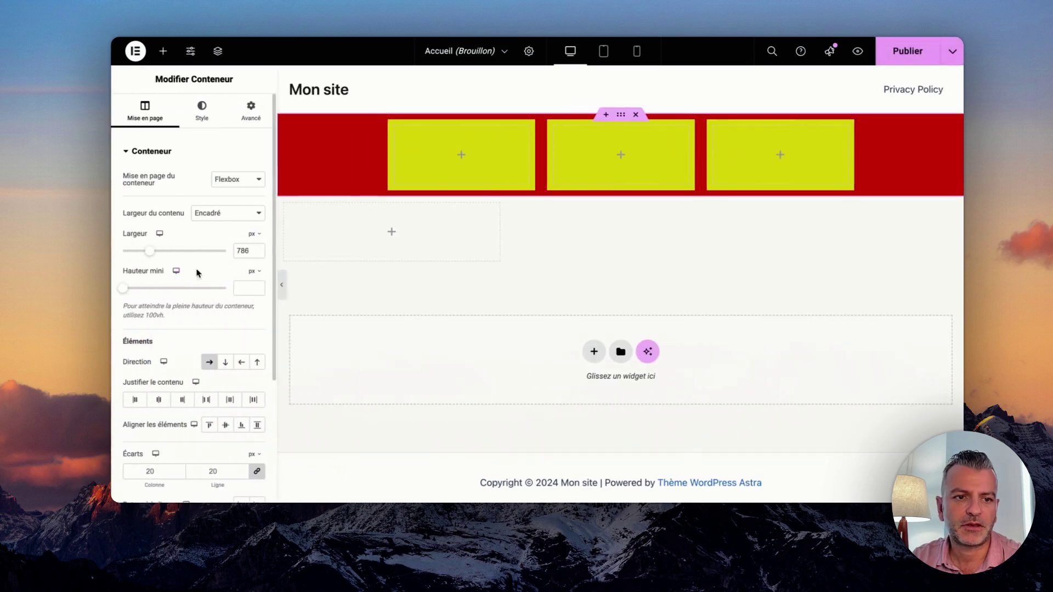
- Switch the red container's content width to Pleine largeur, preview the page, and restore the Encadré width
click(240, 213)
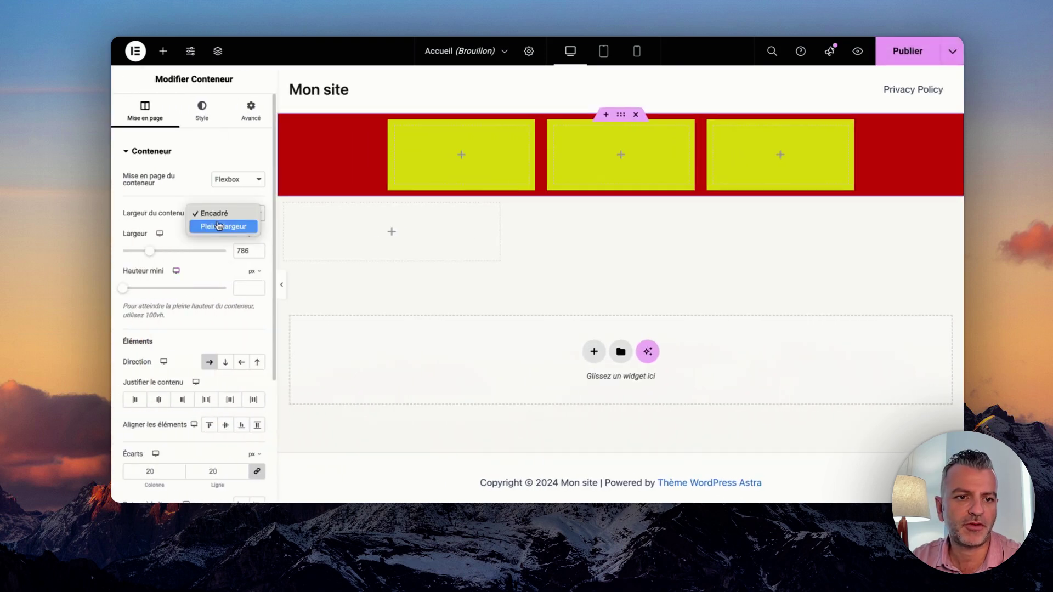
click(225, 227)
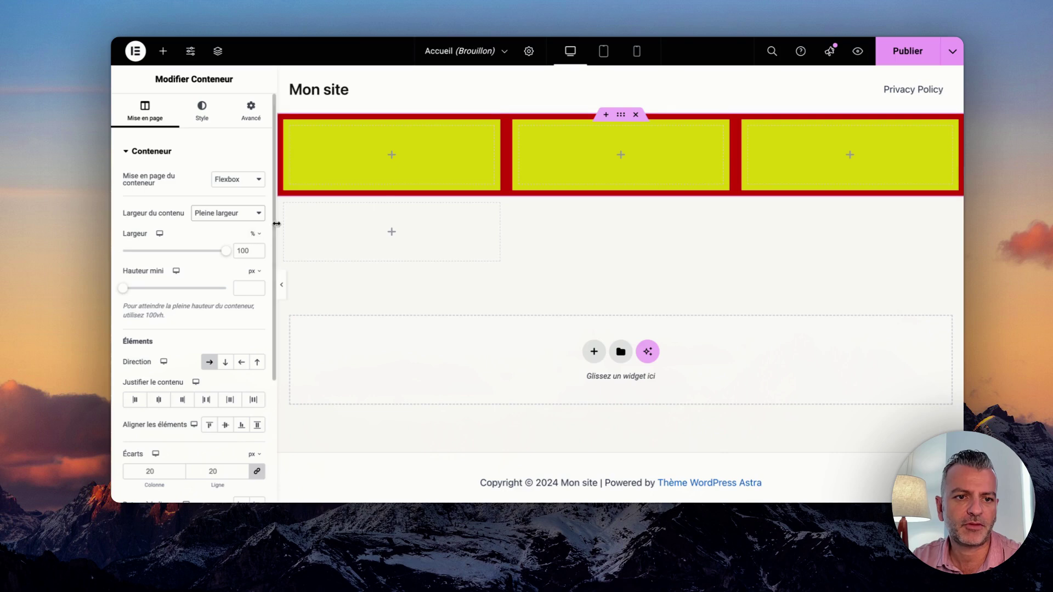
click(281, 285)
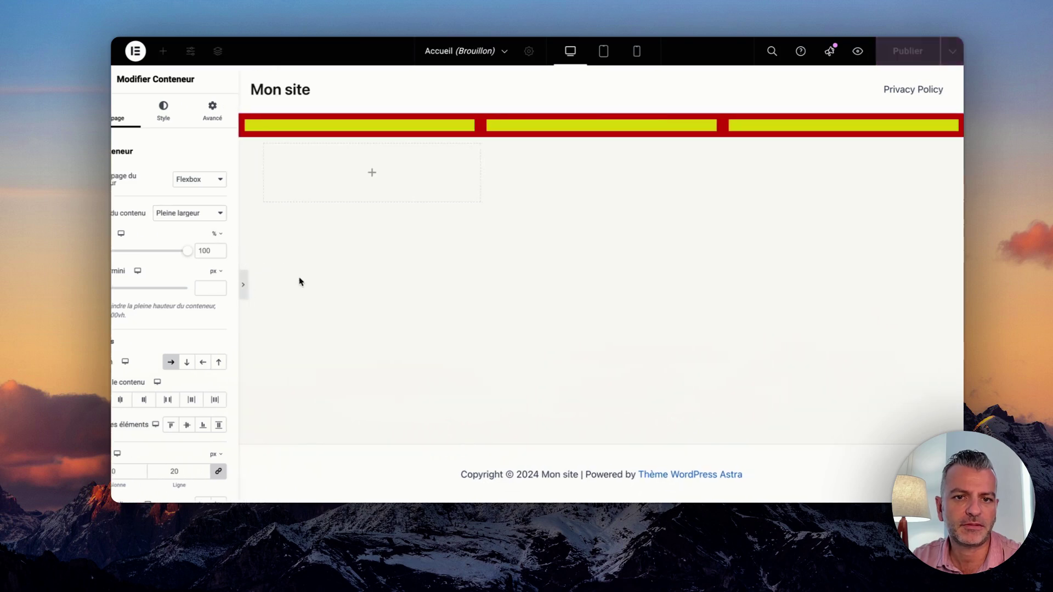
click(118, 285)
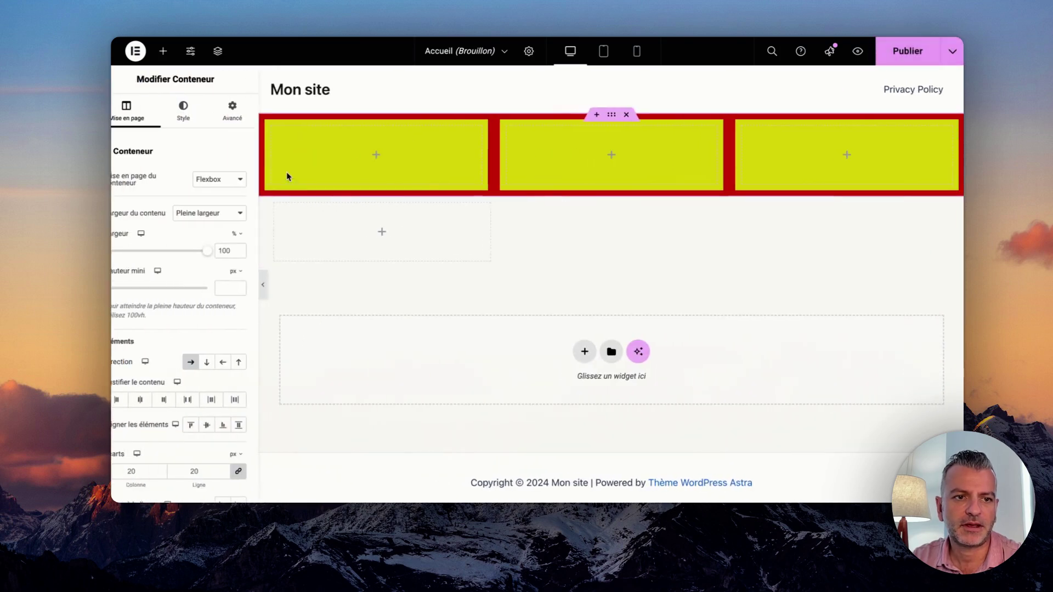
click(248, 213)
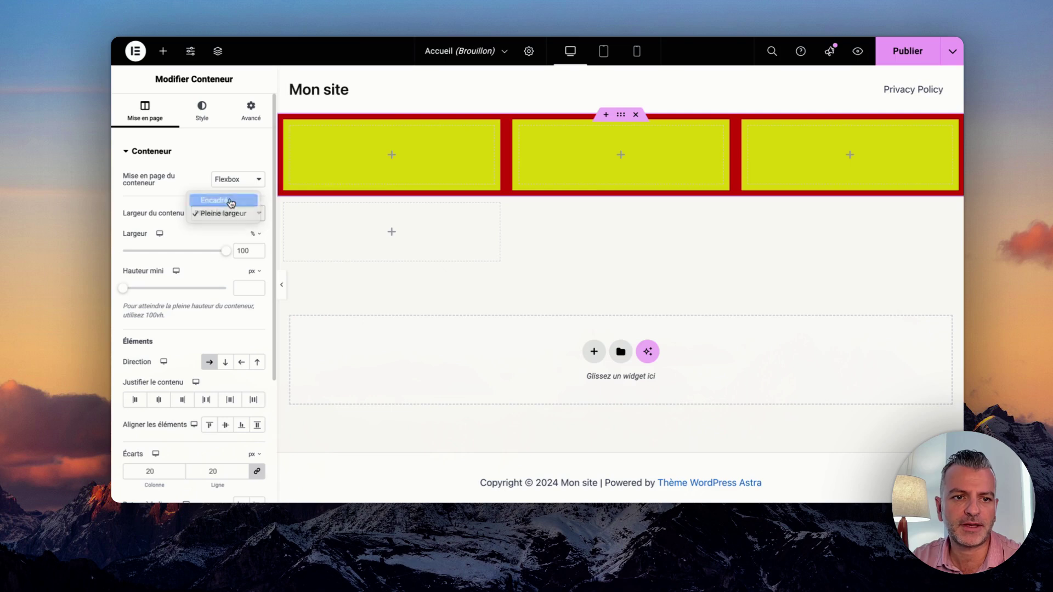
click(233, 202)
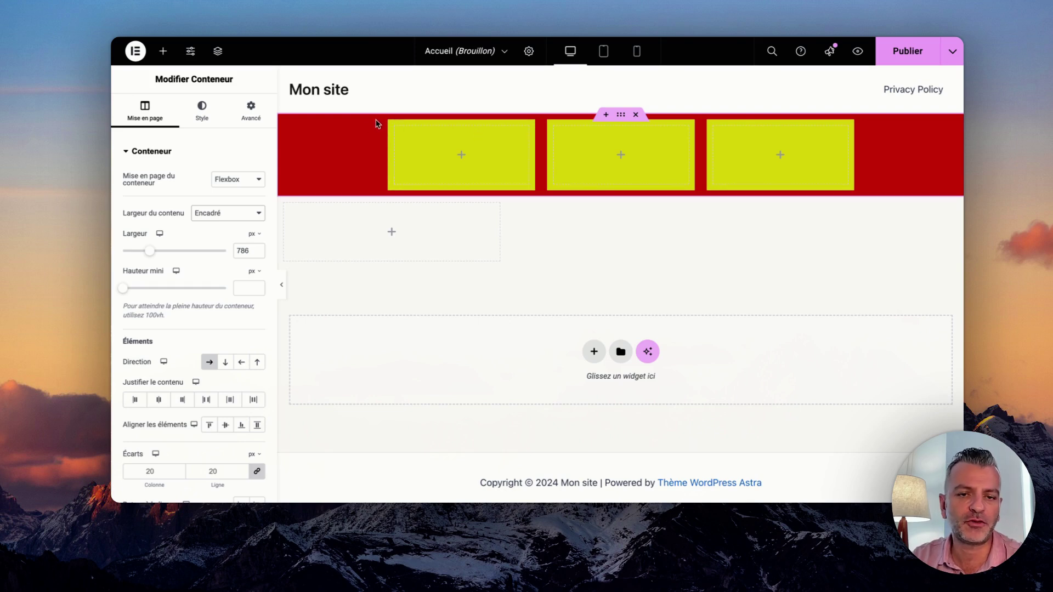
- Duplicate the red three-column container and give the copy a 20 px top margin, with 0 on the other sides
right_click(622, 118)
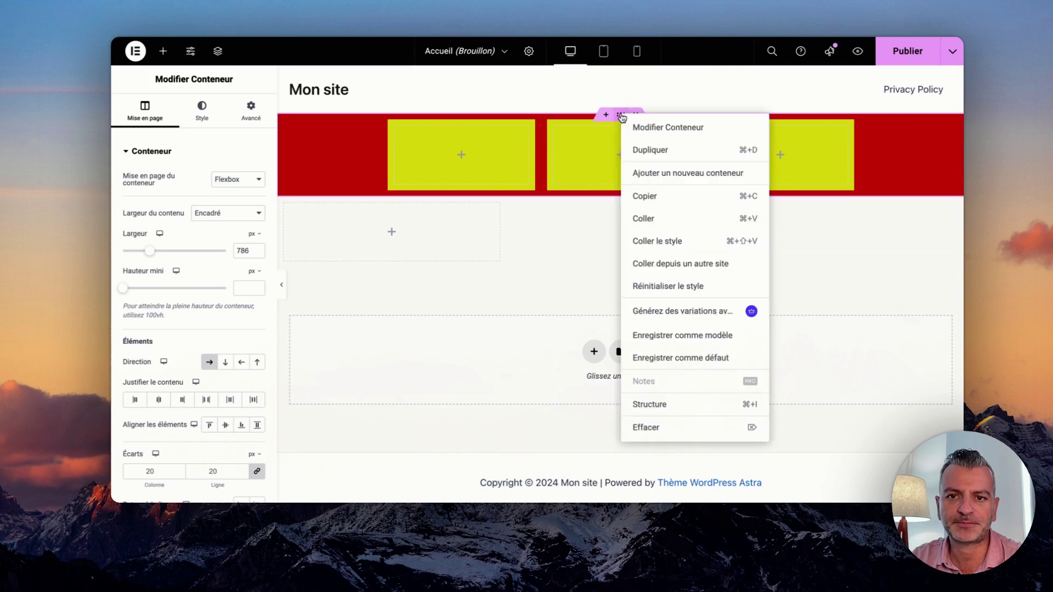
click(651, 149)
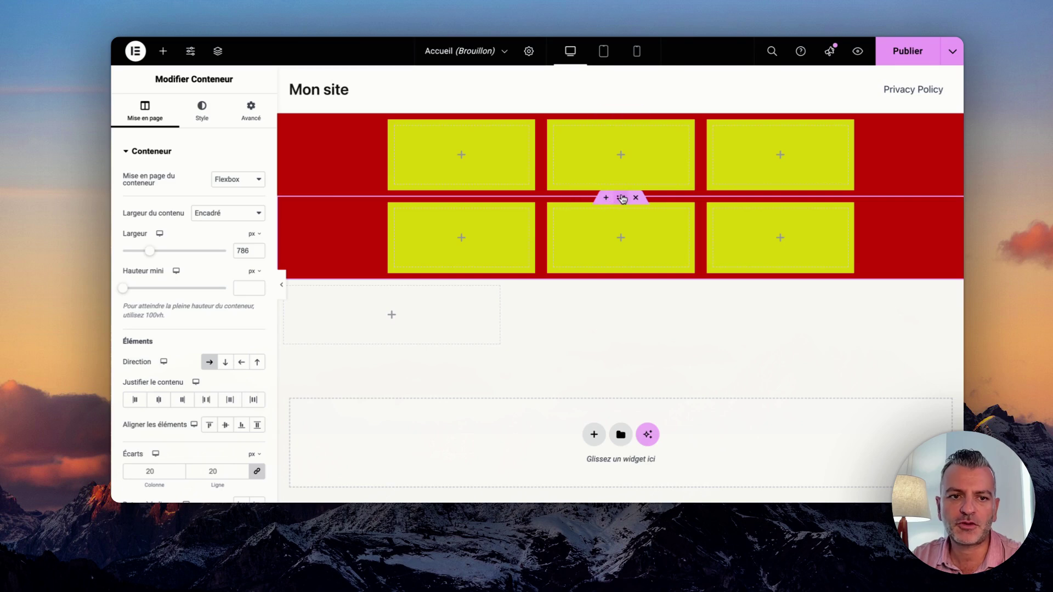
click(251, 116)
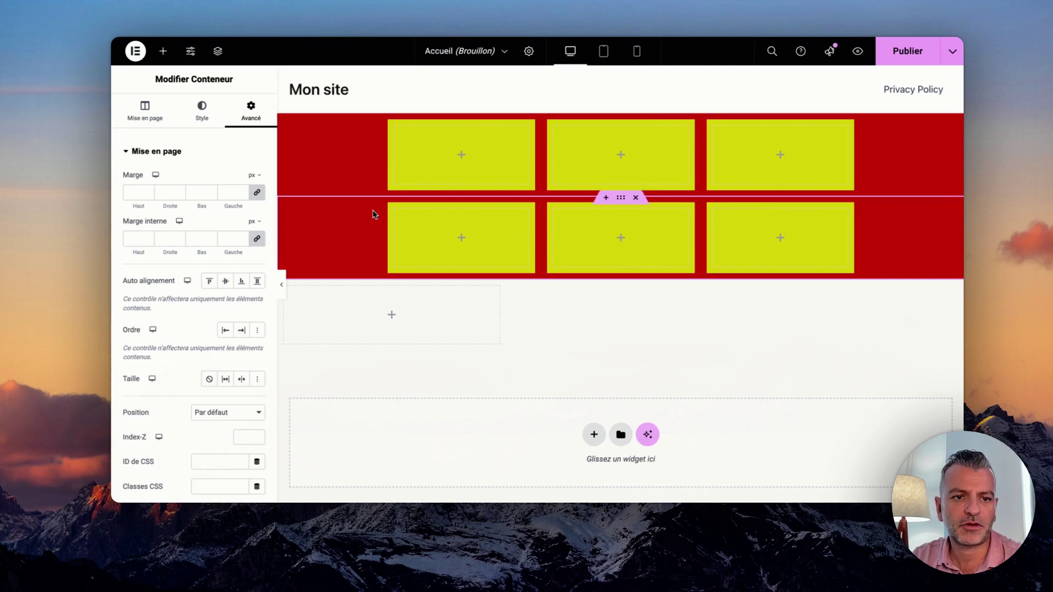
click(242, 192)
text(1)
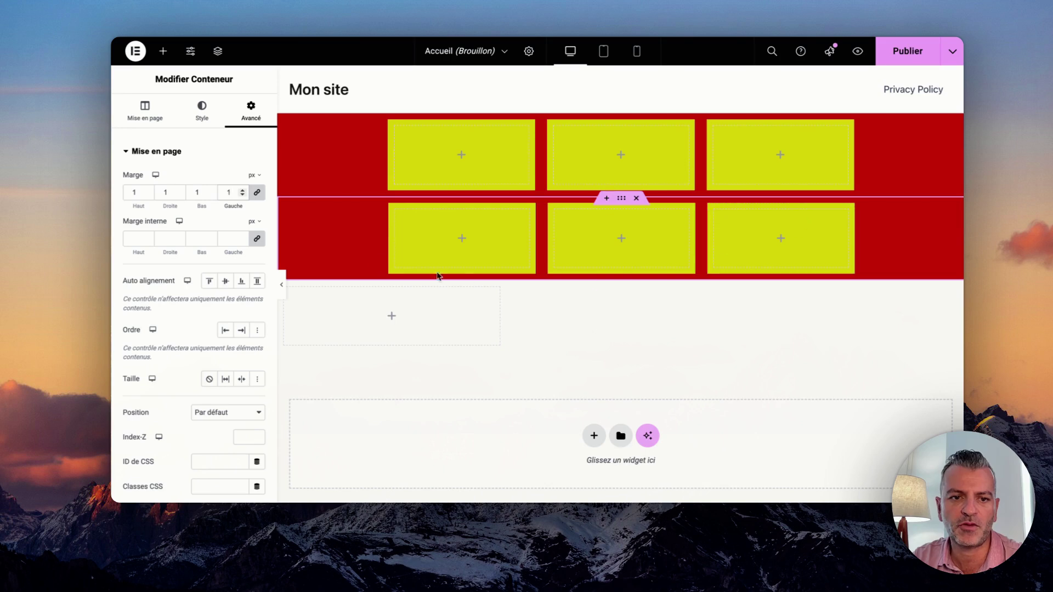
click(242, 195)
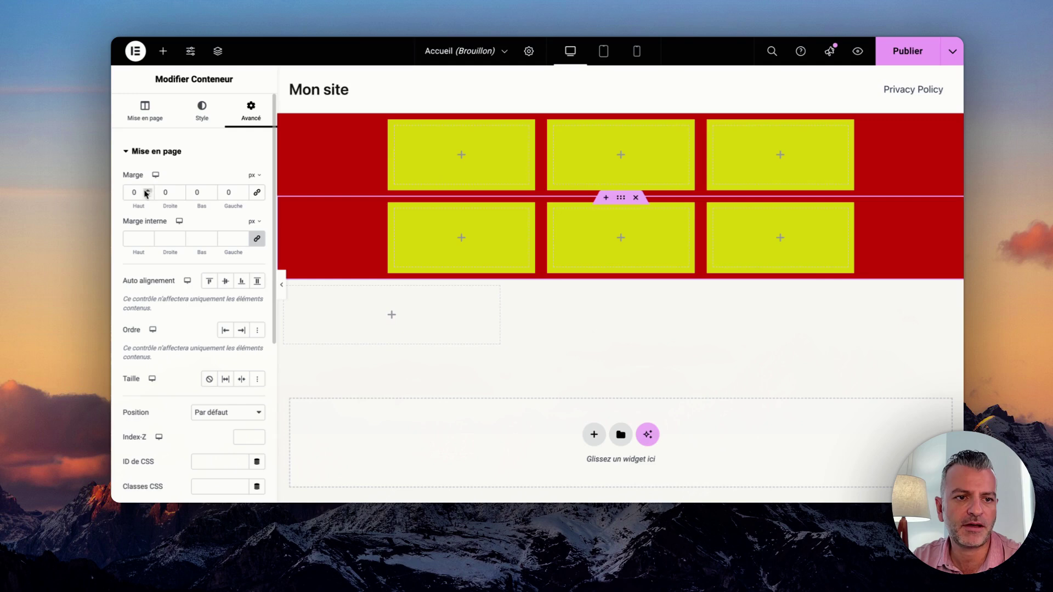
drag(148, 193, 148, 193)
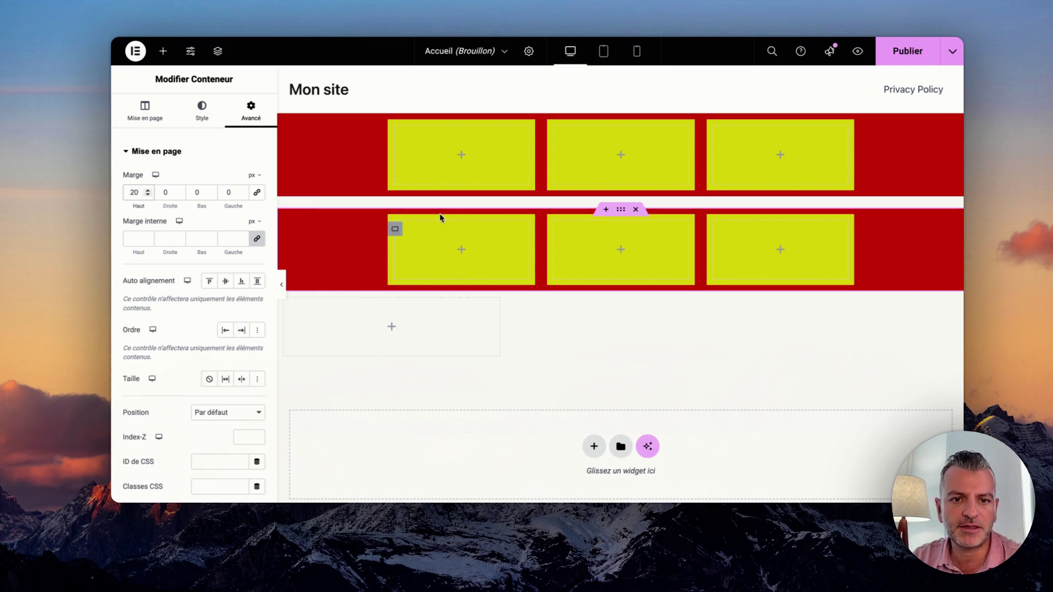
- Set the duplicated red container's inner margin (Marge interne) to 60 px on all four sides
click(242, 236)
click(242, 236)
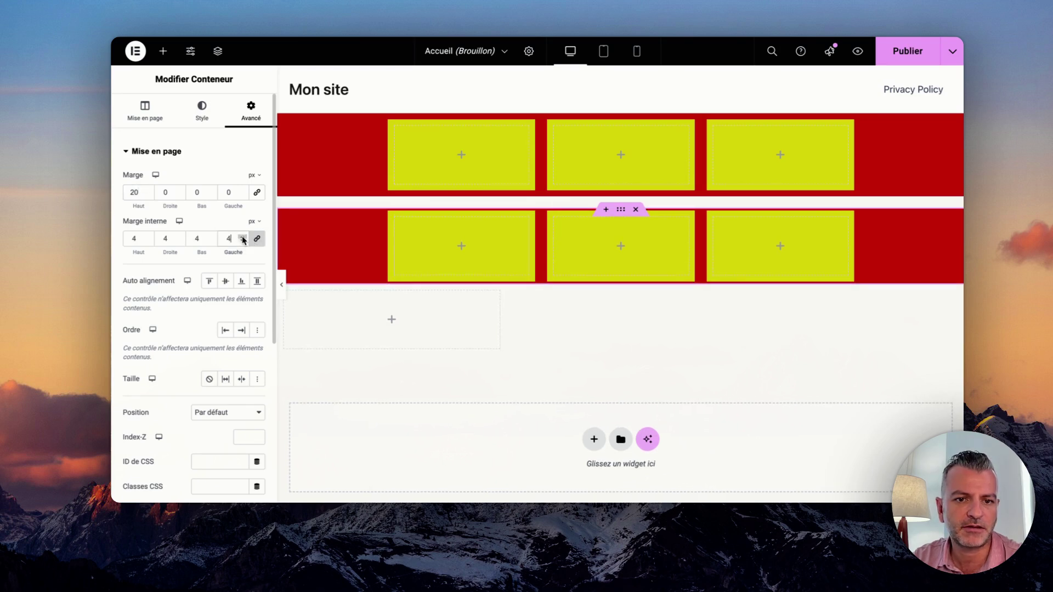
click(242, 236)
click(242, 236)
drag(243, 237, 242, 238)
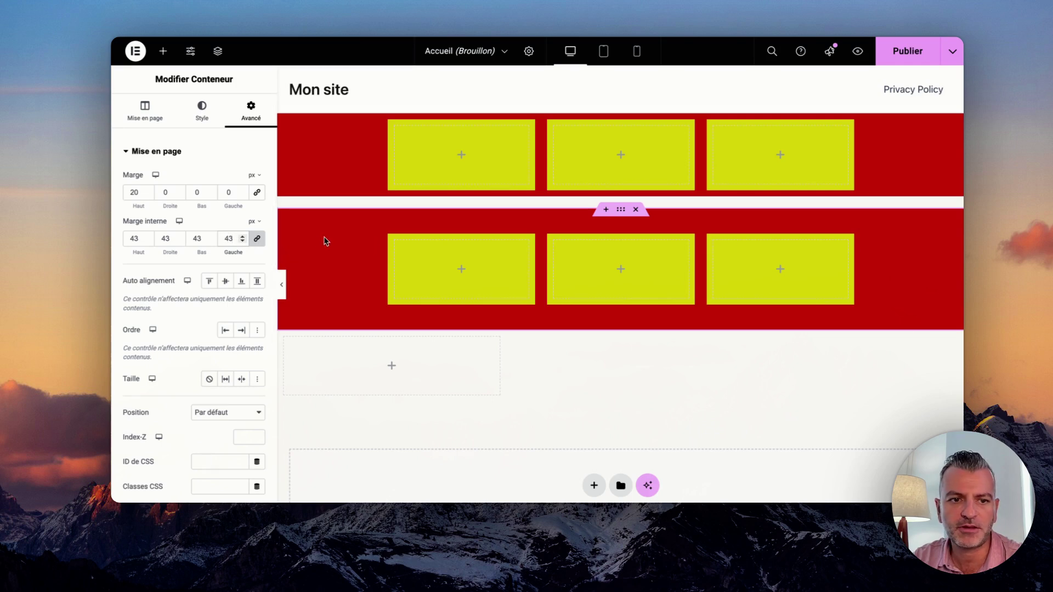
drag(243, 236, 243, 236)
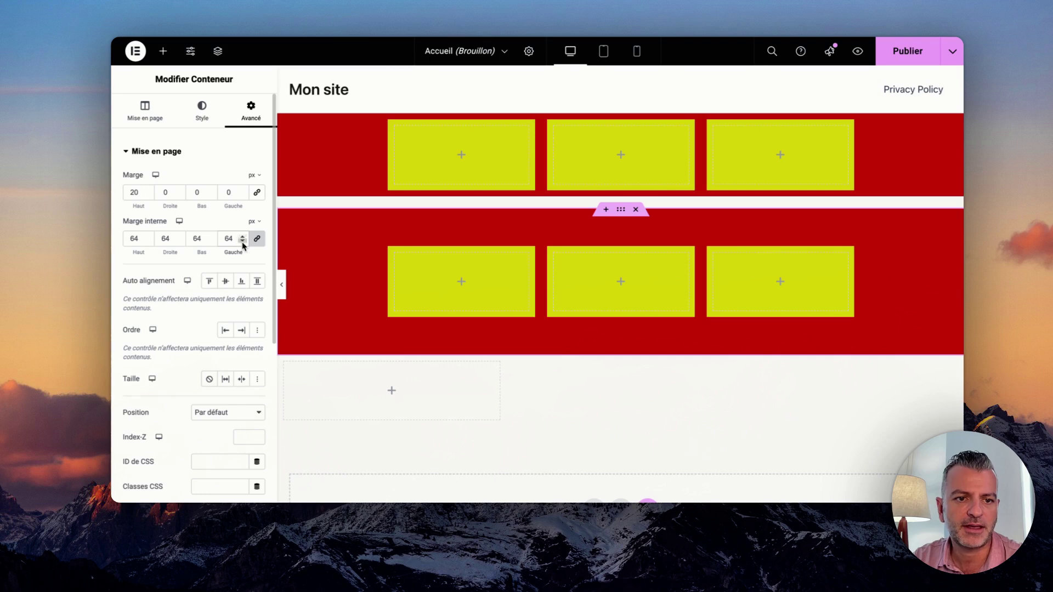
click(242, 242)
click(242, 242)
click(242, 242)
click(242, 242)
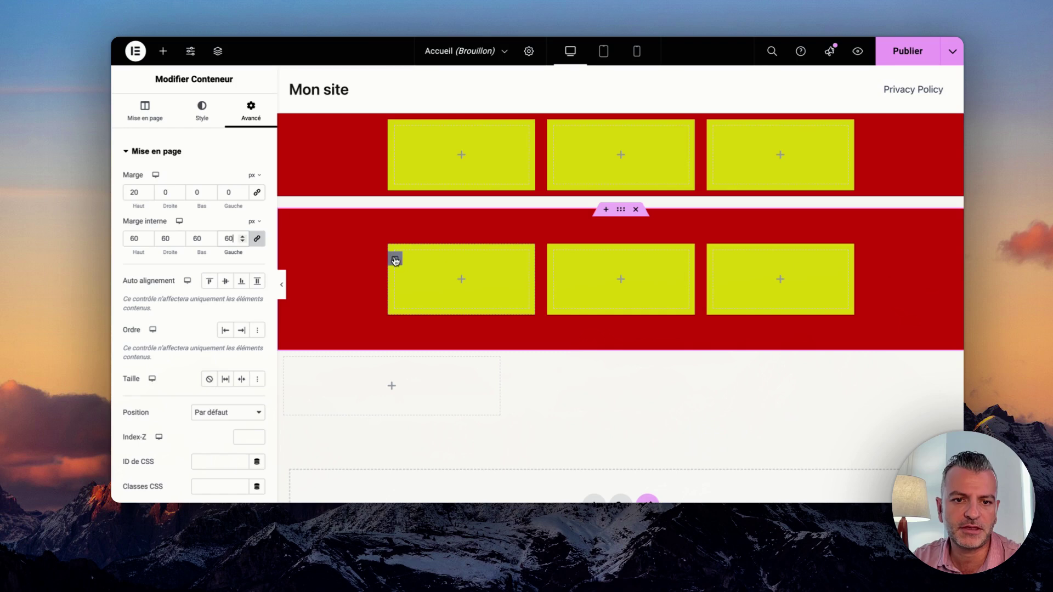
- Try a 16 px outer margin on all sides of the lower container's first yellow column and clear it again
click(396, 259)
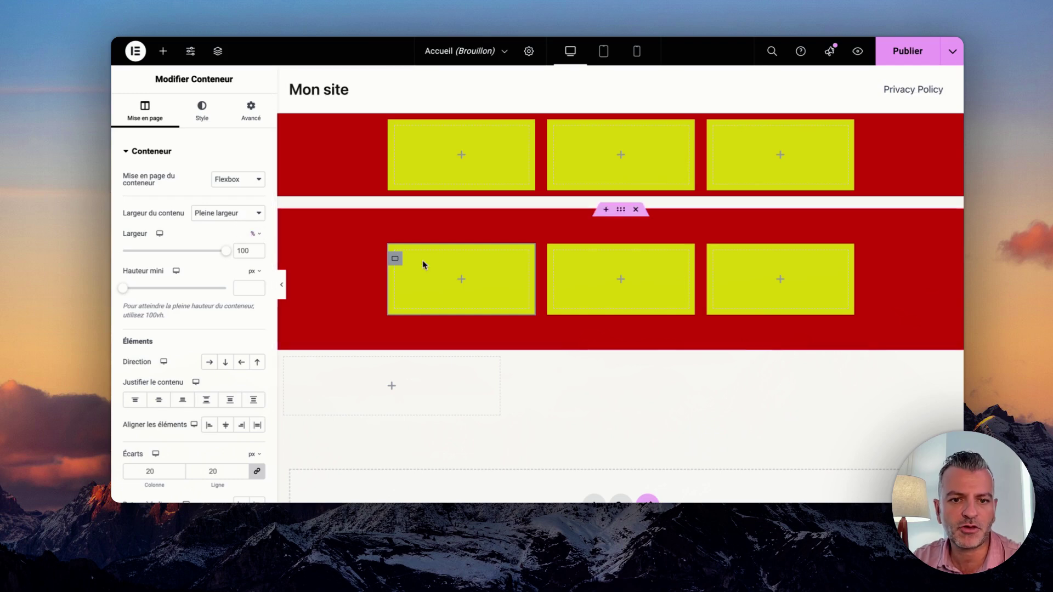
click(249, 113)
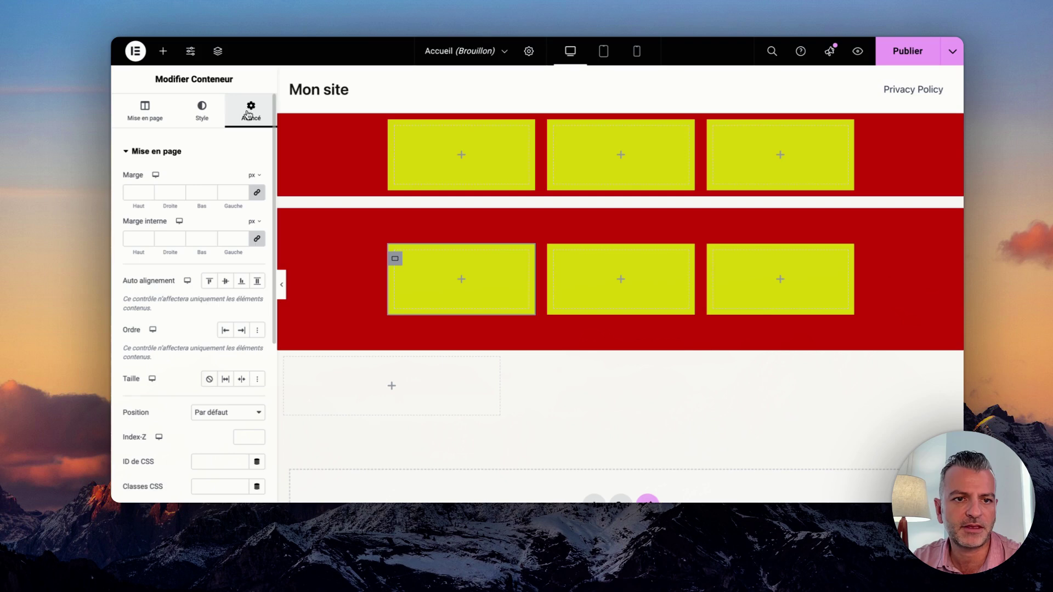
click(242, 190)
click(243, 191)
click(242, 190)
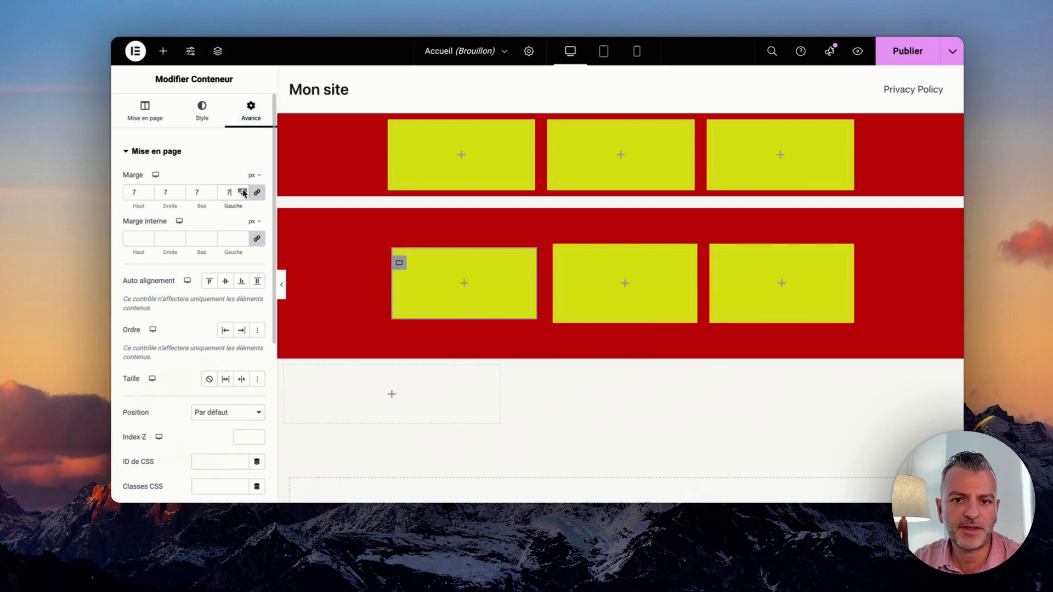
click(242, 190)
click(243, 190)
click(242, 190)
click(242, 190)
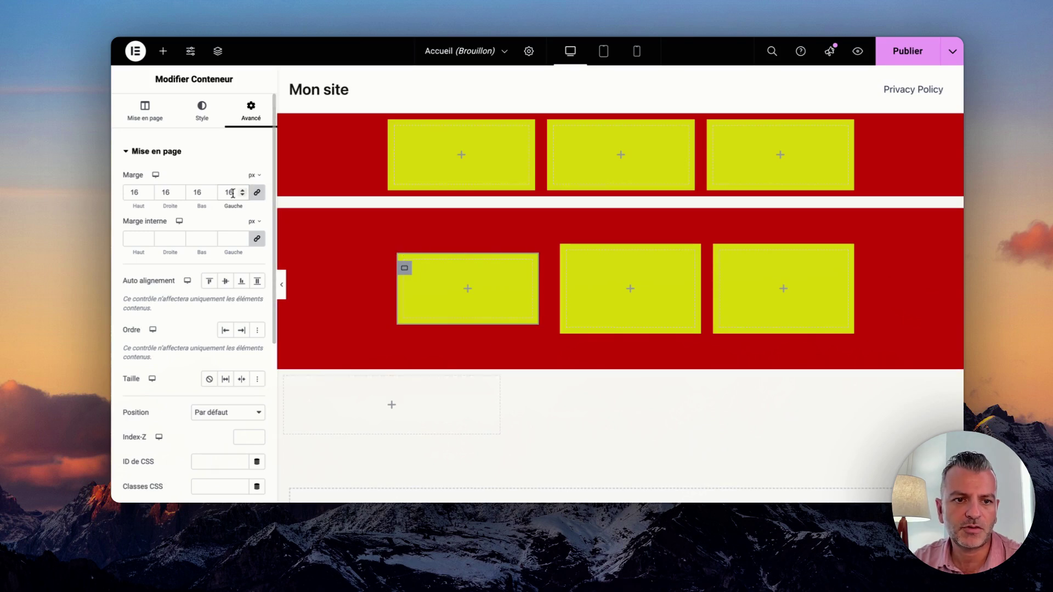
key(BackSpace)
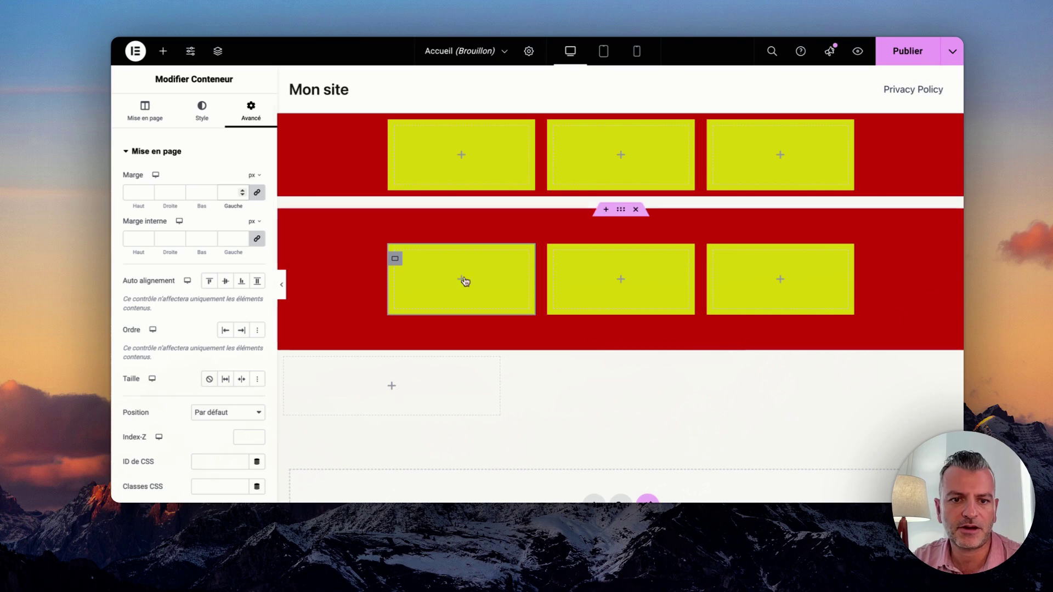
- Set the inner margin (Marge interne) of the lower container's first yellow column to 16 px on all sides
click(242, 239)
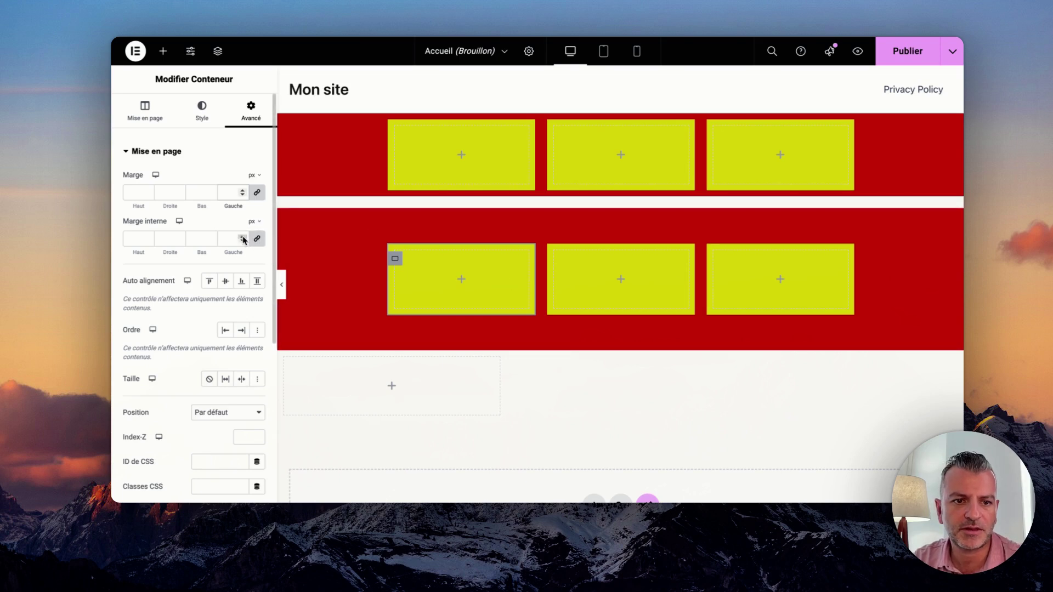
text(4)
key(Up)
key(Up)
key(Up)
key(Up)
key(Up)
key(Up)
key(Up)
key(Up)
key(Up)
key(Up)
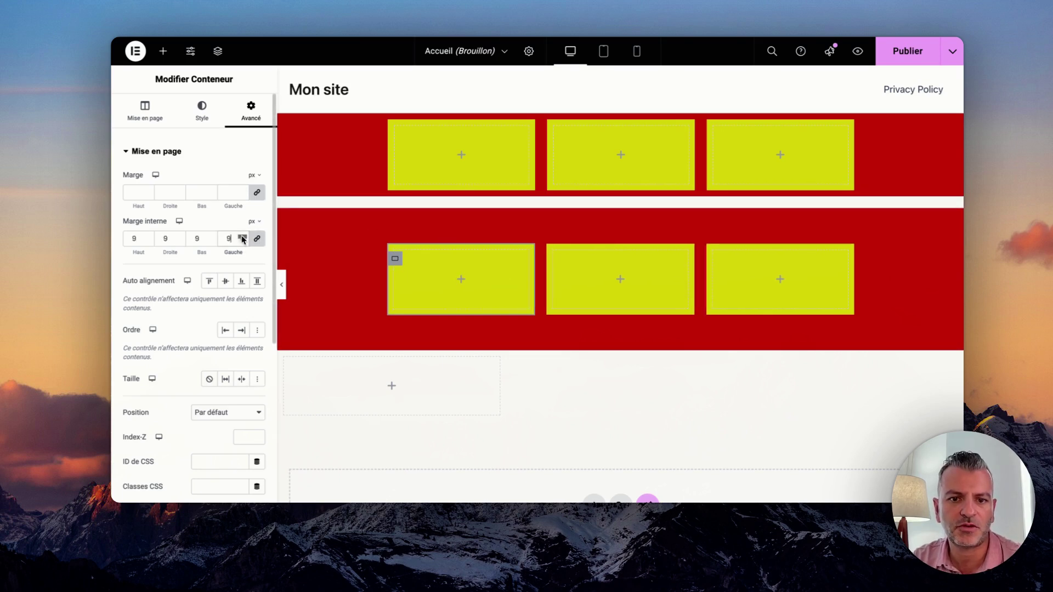
key(Up)
key(Up)
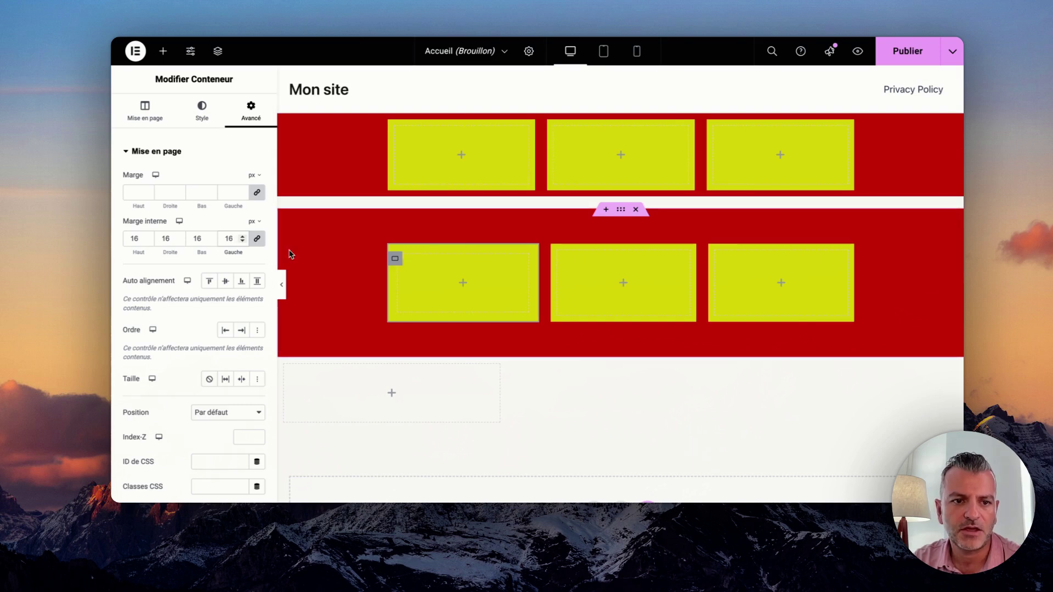
- Clear the inner margin (Marge interne) on all sides of the lower container's first yellow column
double_click(228, 239)
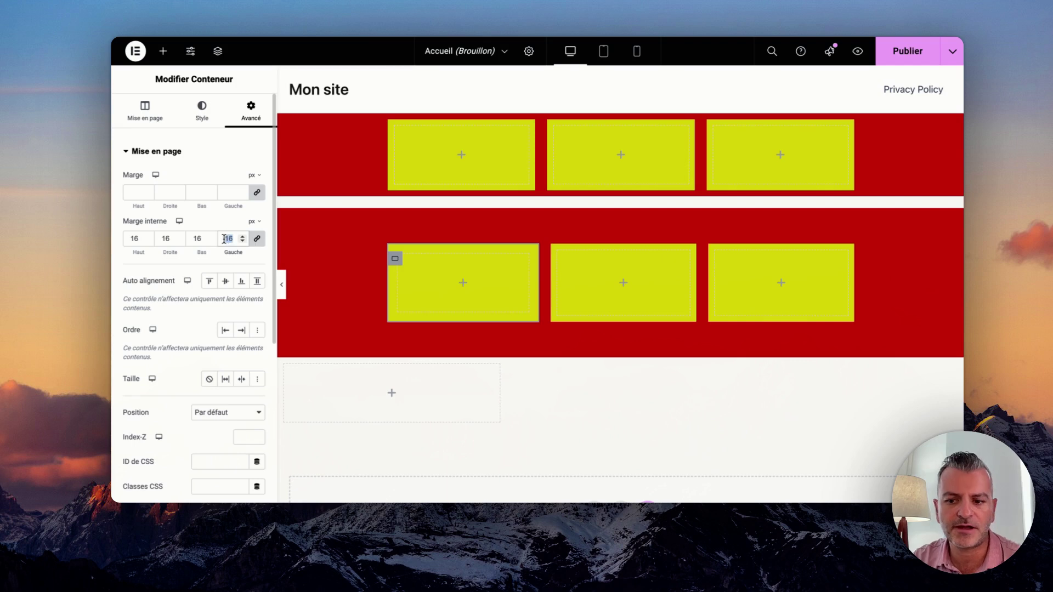
key(BackSpace)
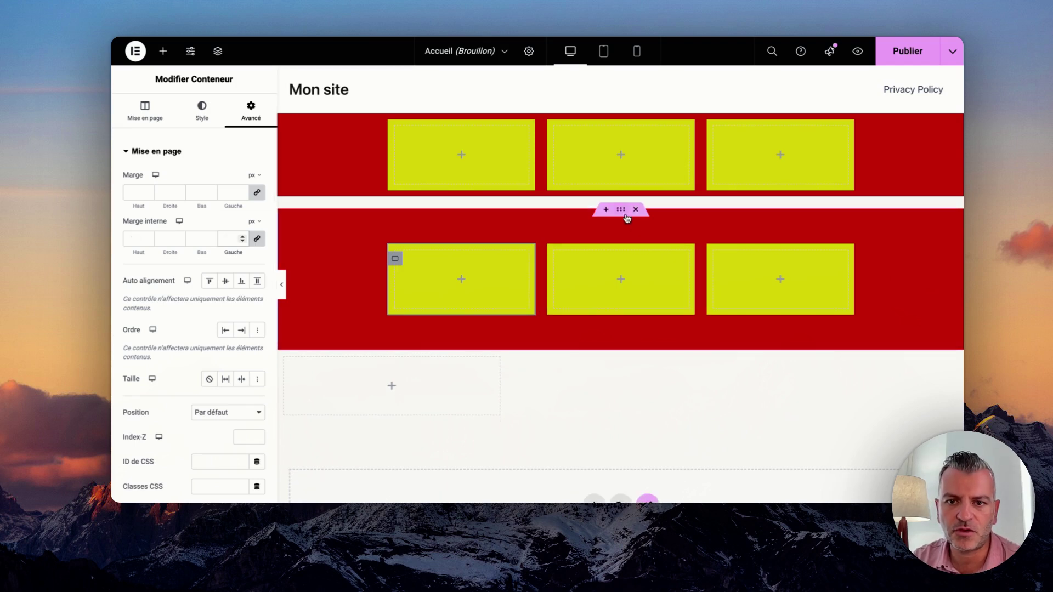
- Select the lower red container and inspect its content width (Largeur du contenu) options without changing the setting
click(621, 211)
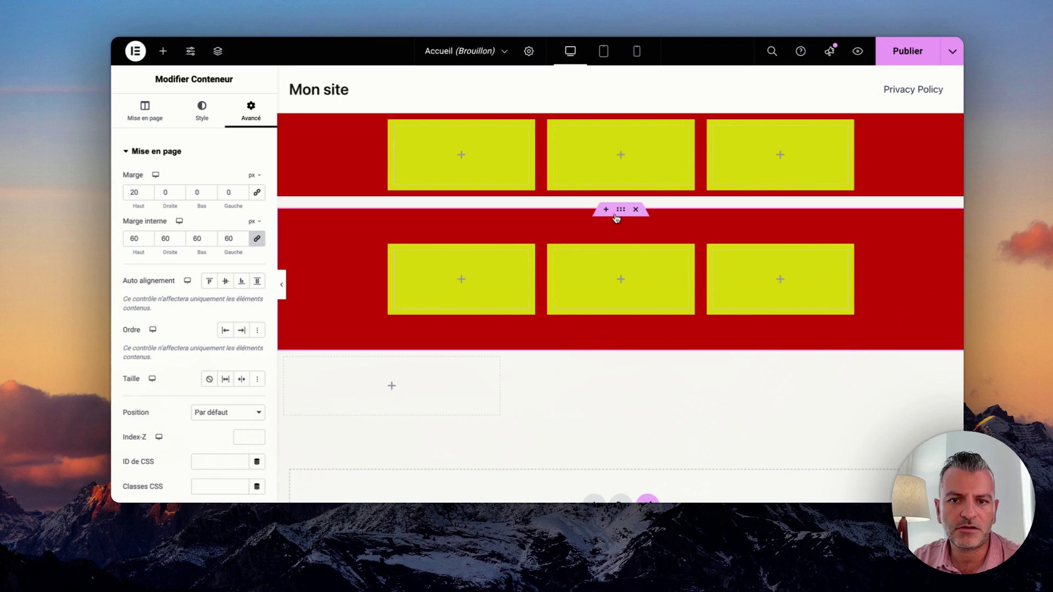
click(154, 120)
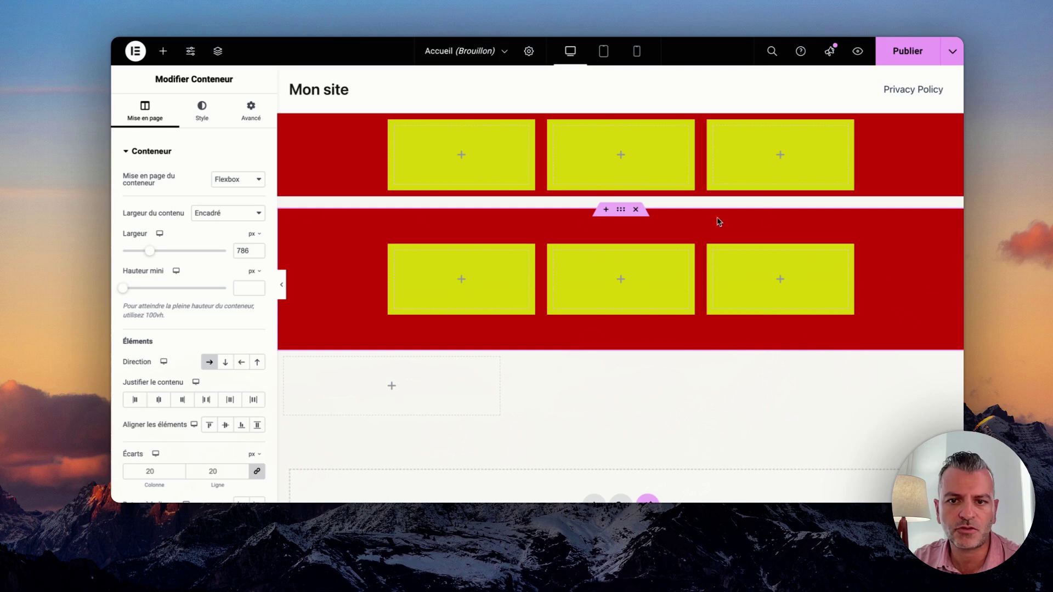
click(248, 212)
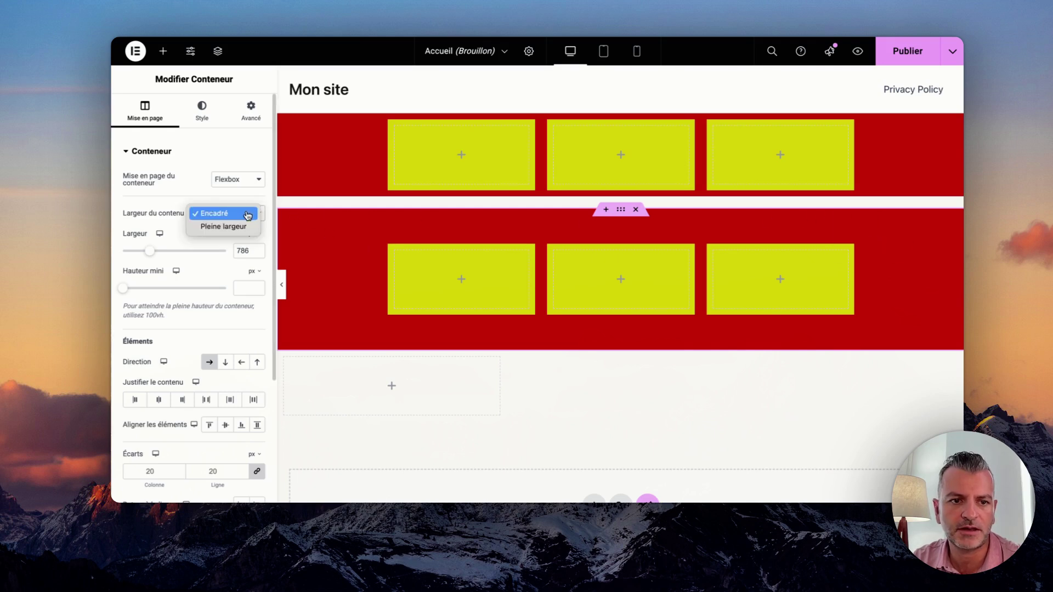
click(283, 284)
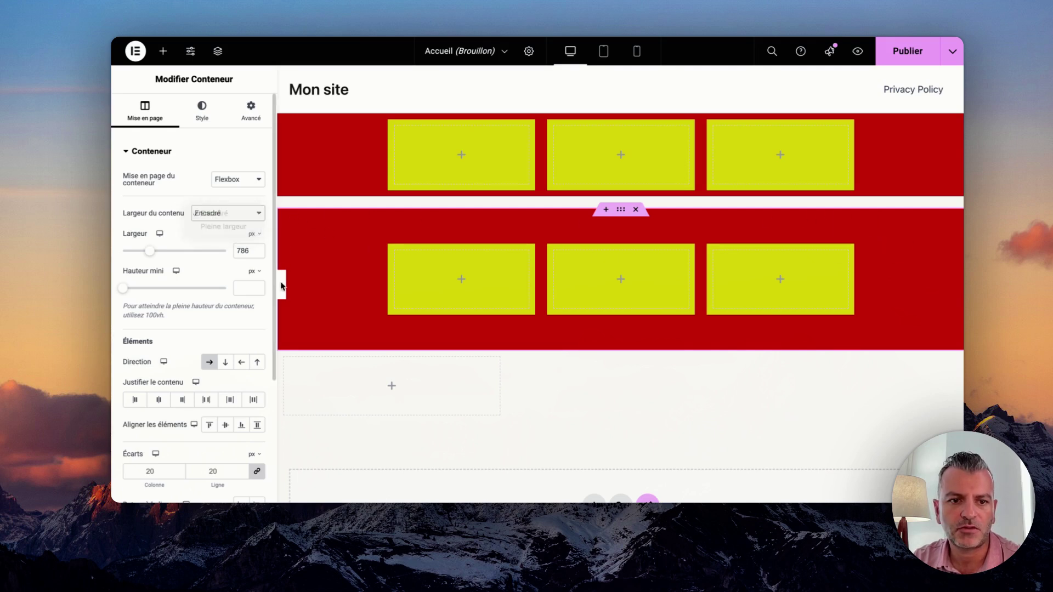
- Preview the page with the editing panel hidden, and return to the lower red container's margin and inner margin settings
click(283, 285)
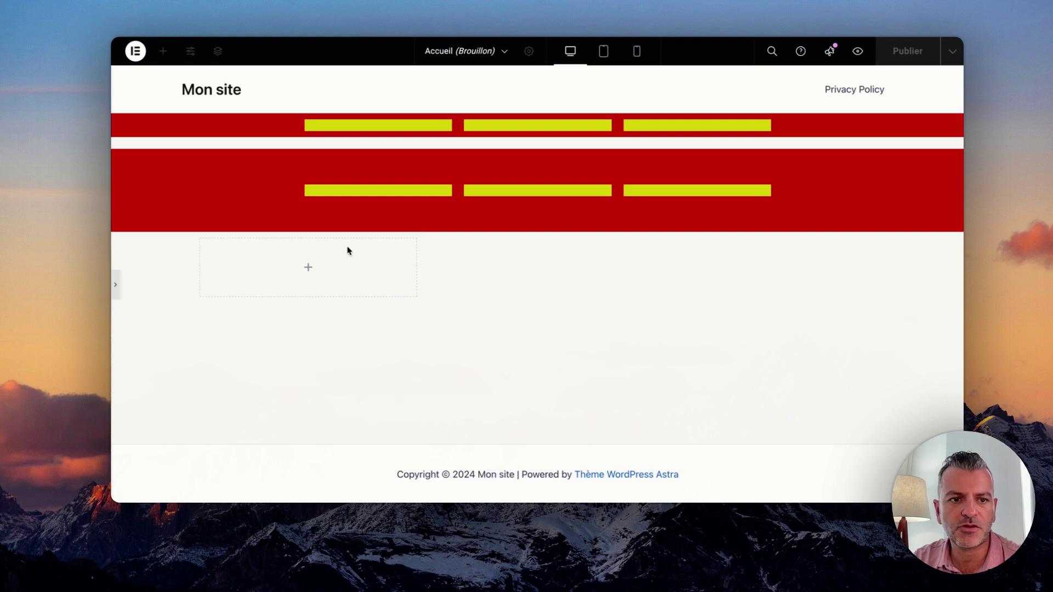
click(118, 288)
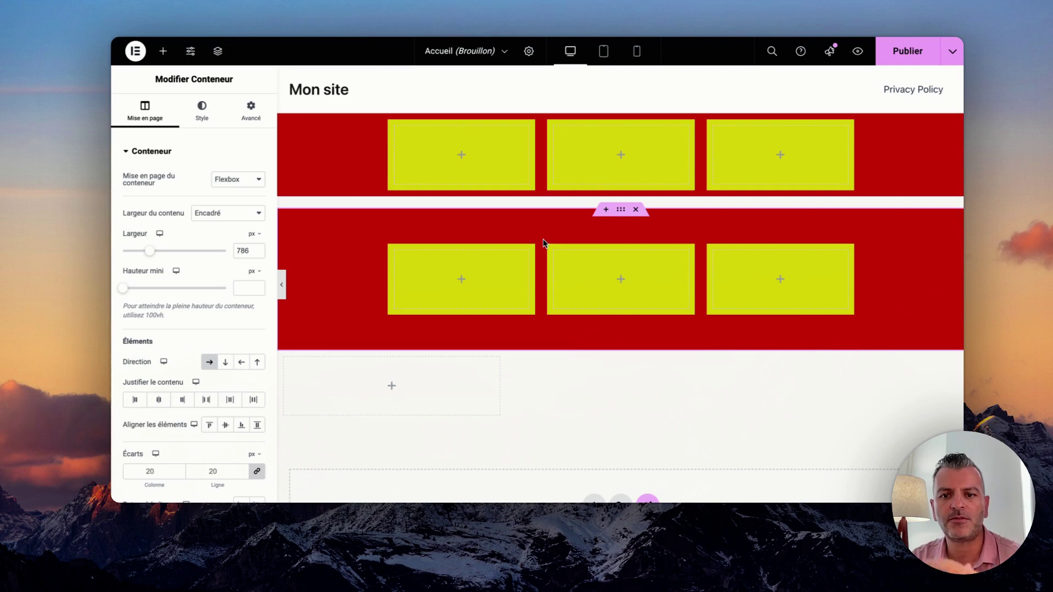
click(251, 112)
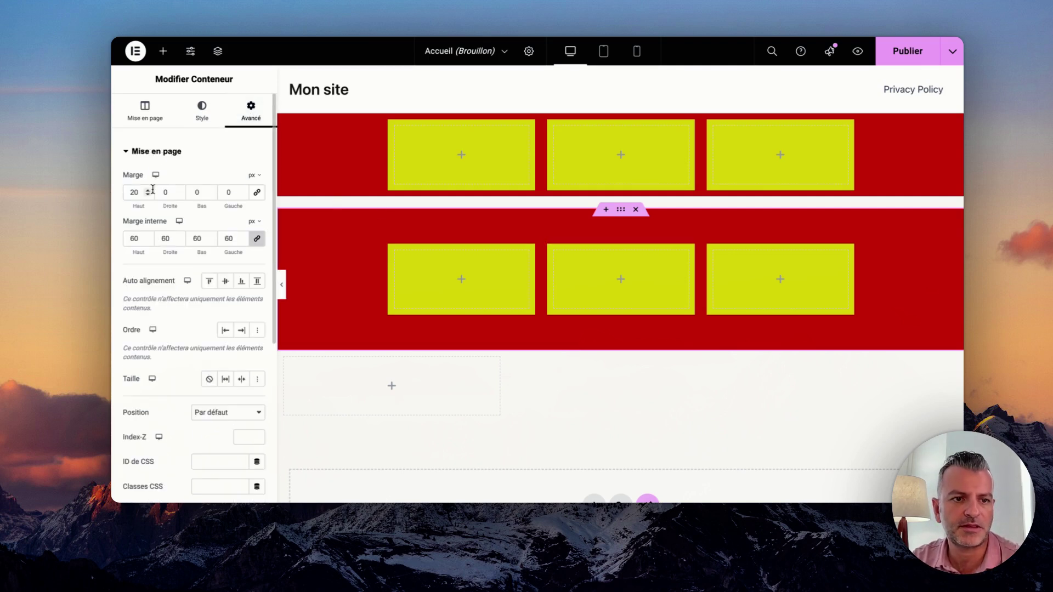